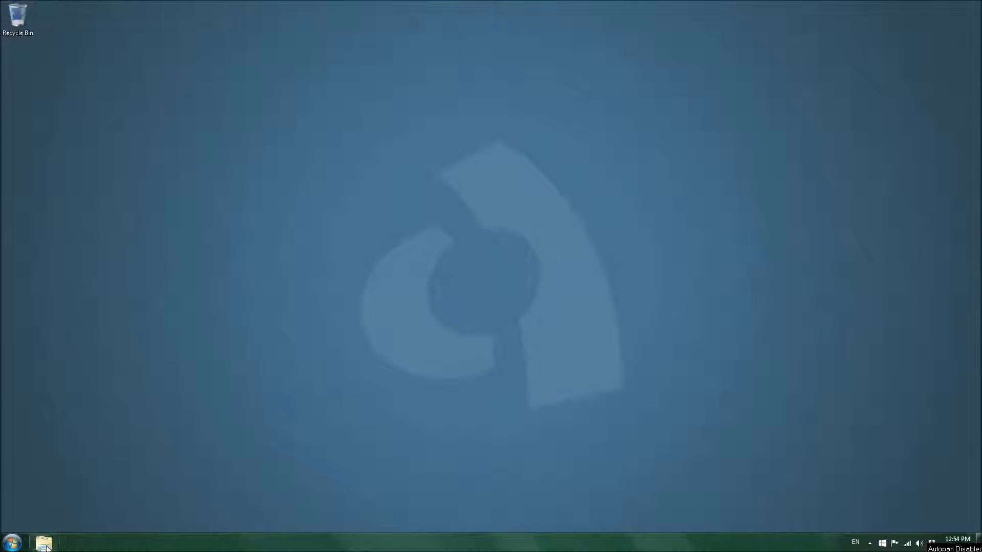
- Launch the PERMA2 DM.msi installer from the DVD's Software folder, then minimize Explorer
{"action": "left_click_drag", "start_coordinate": [317, 238], "coordinate": [316, 289]}
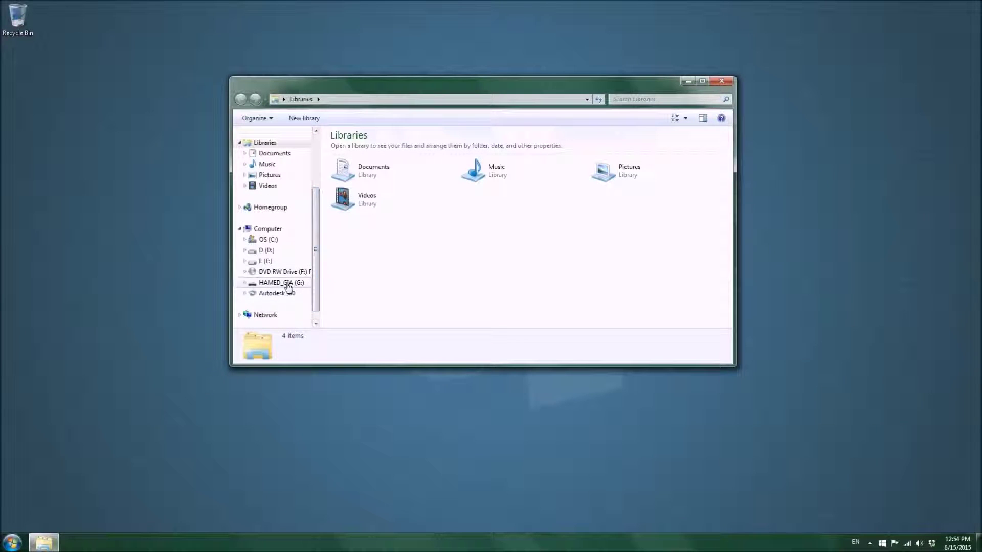
{"action": "left_click", "coordinate": [286, 274]}
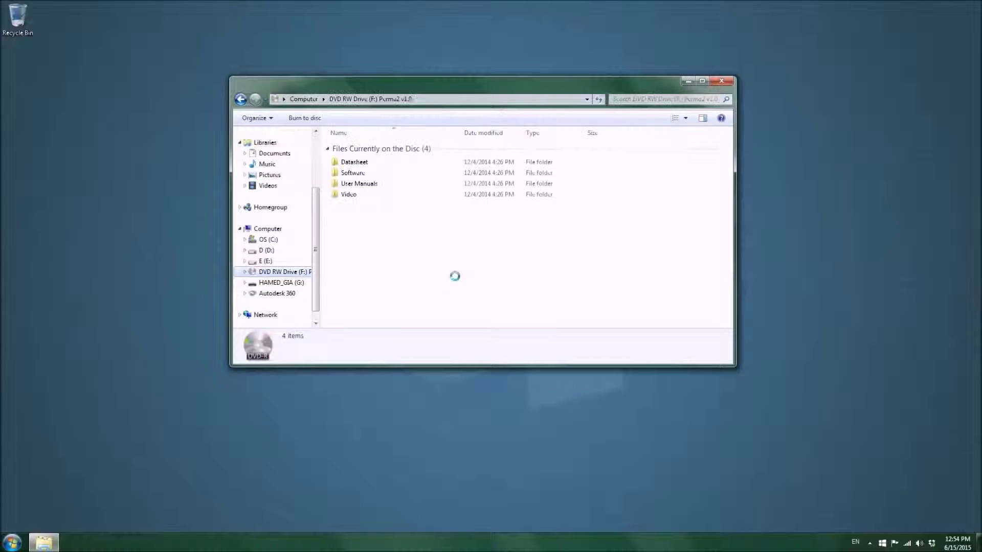
{"action": "left_click", "coordinate": [360, 174]}
{"action": "double_click", "coordinate": [360, 173]}
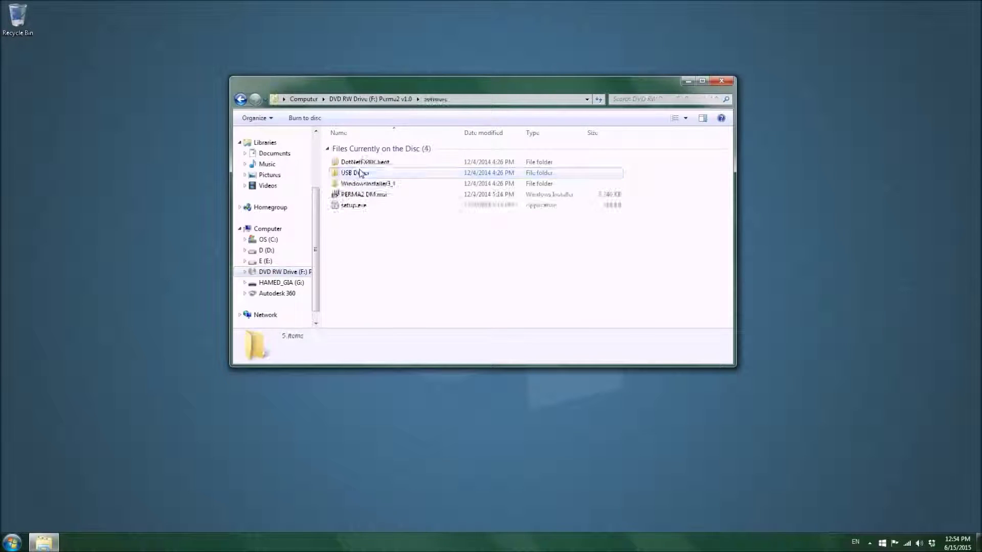
{"action": "double_click", "coordinate": [374, 197]}
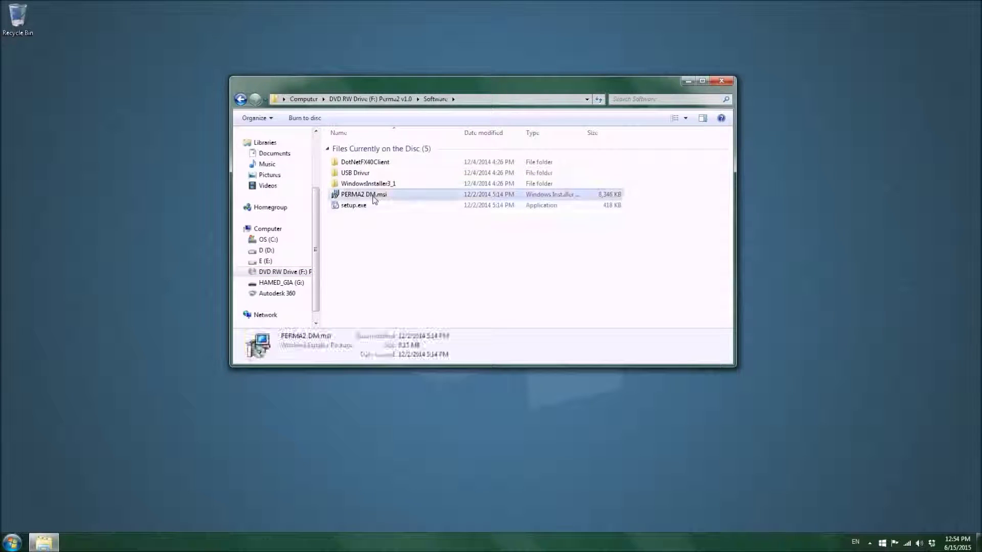
{"action": "left_click", "coordinate": [688, 81]}
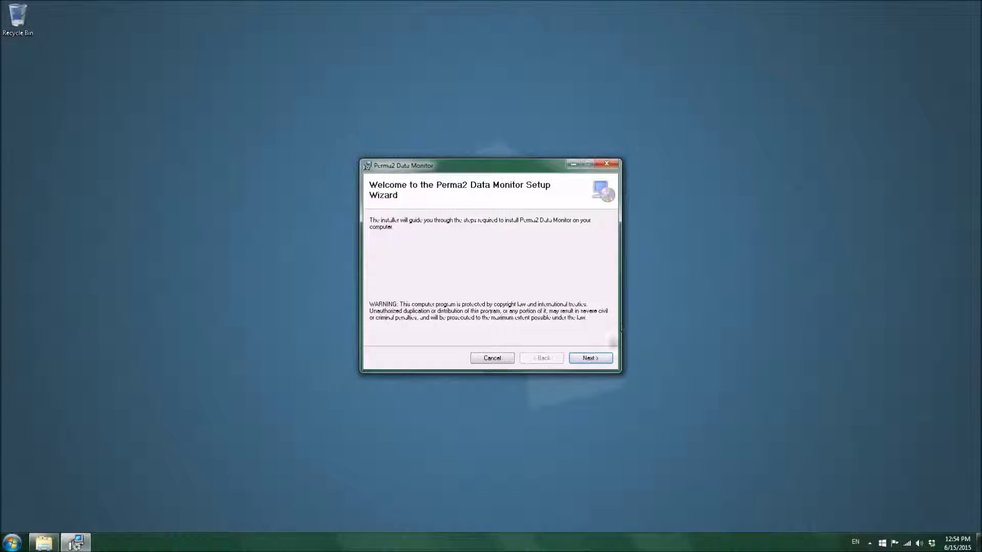
- Accept the licence, install into the default folder, and close the finished Perma2 Data Monitor setup
{"action": "left_click", "coordinate": [597, 360]}
{"action": "left_click", "coordinate": [472, 338]}
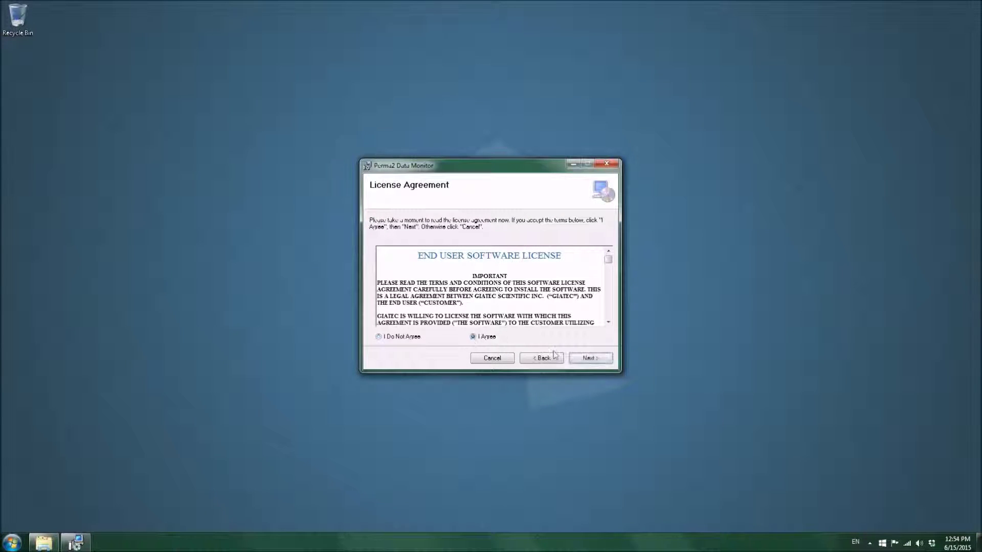
{"action": "left_click", "coordinate": [601, 360]}
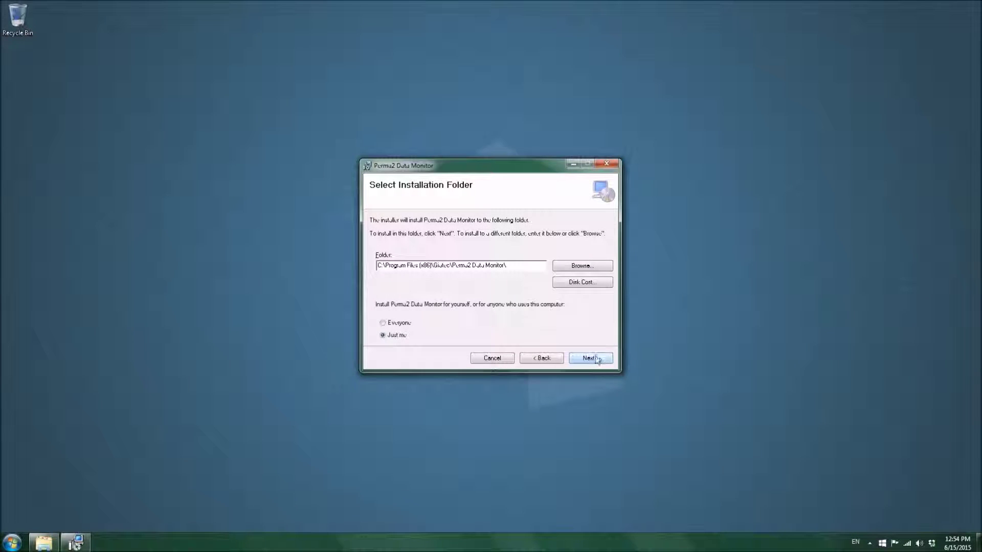
{"action": "left_click", "coordinate": [599, 361]}
{"action": "left_click", "coordinate": [595, 358]}
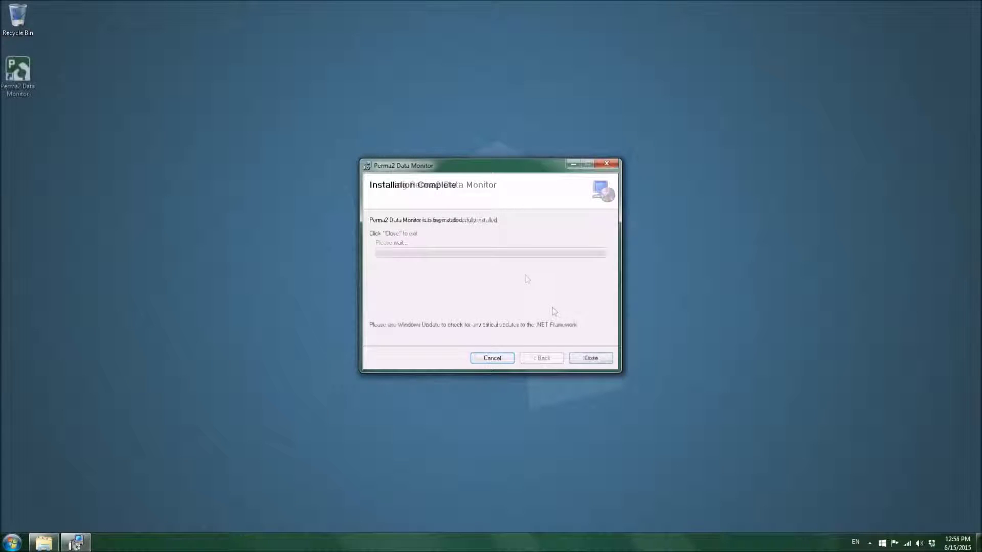
{"action": "left_click", "coordinate": [591, 358]}
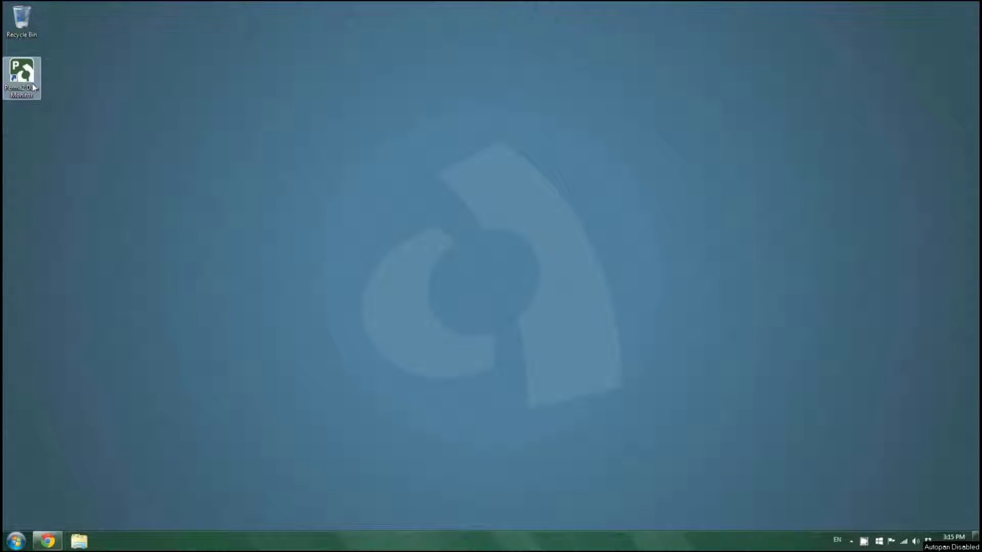
- Launch Perma2 Data Monitor from its desktop shortcut and refresh the device connection check
{"action": "left_click", "coordinate": [33, 88]}
{"action": "double_click", "coordinate": [22, 77]}
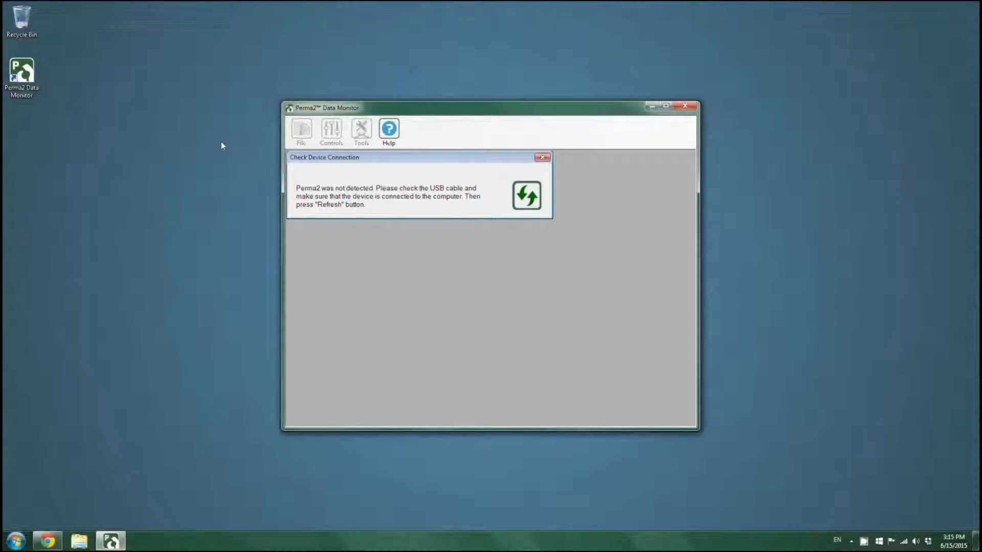
{"action": "left_click", "coordinate": [527, 201]}
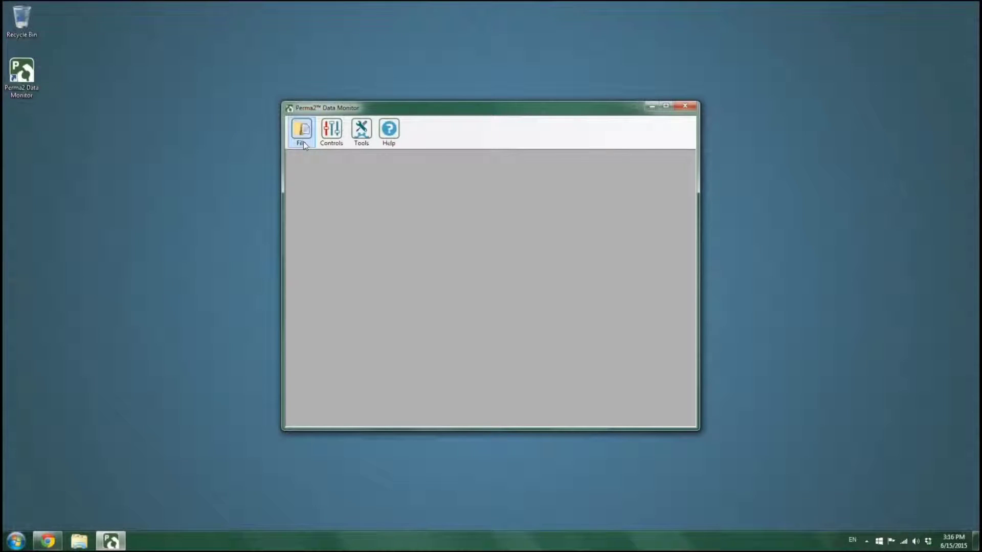
- Start a new project named Project_01 with the Desktop as its destination folder
{"action": "left_click", "coordinate": [303, 143]}
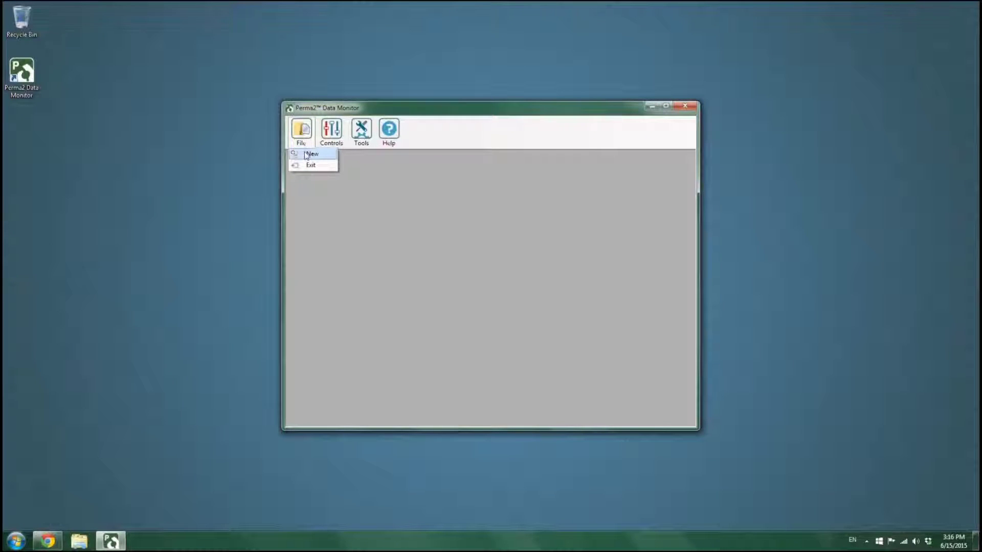
{"action": "left_click", "coordinate": [307, 156]}
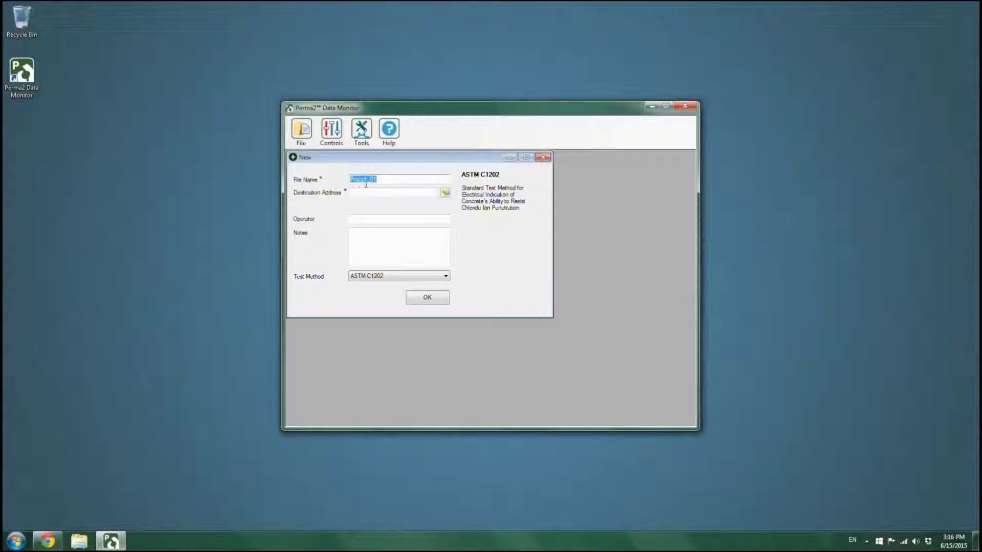
{"action": "left_click", "coordinate": [384, 182]}
{"action": "left_click", "coordinate": [445, 195]}
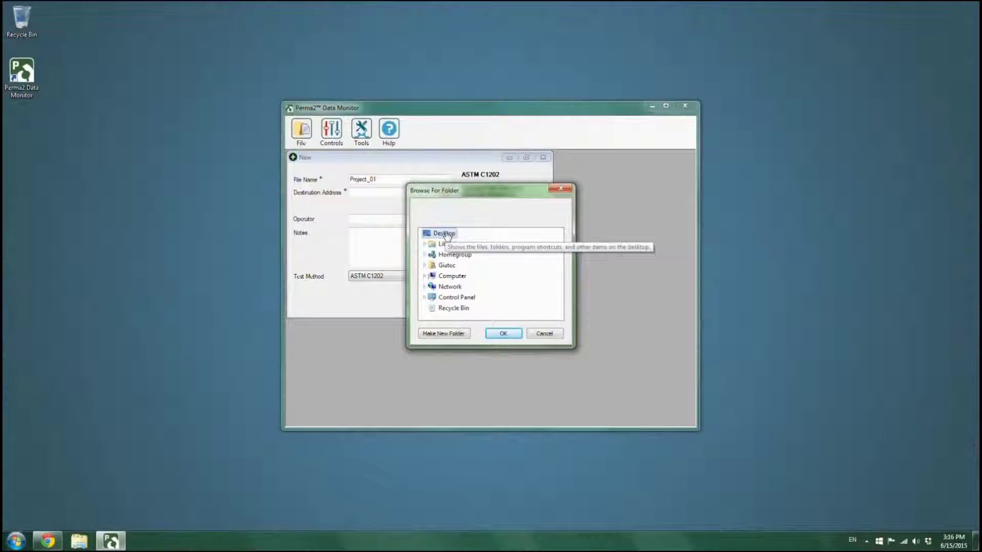
{"action": "left_click", "coordinate": [500, 333]}
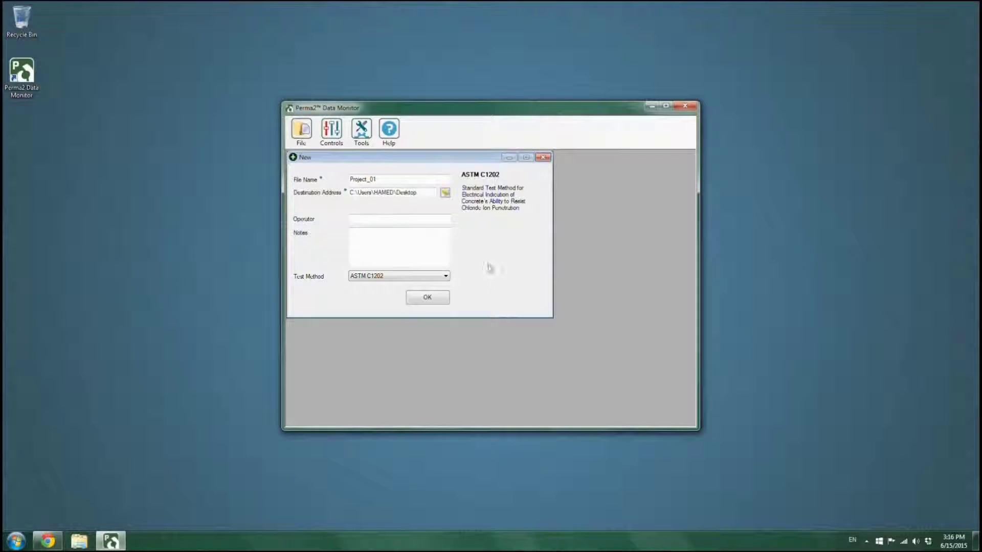
- Enter the operator name and notes 'Test on Sample', keep ASTM C1202, and create the project
{"action": "left_click", "coordinate": [379, 220]}
{"action": "type", "text": "Giutec"}
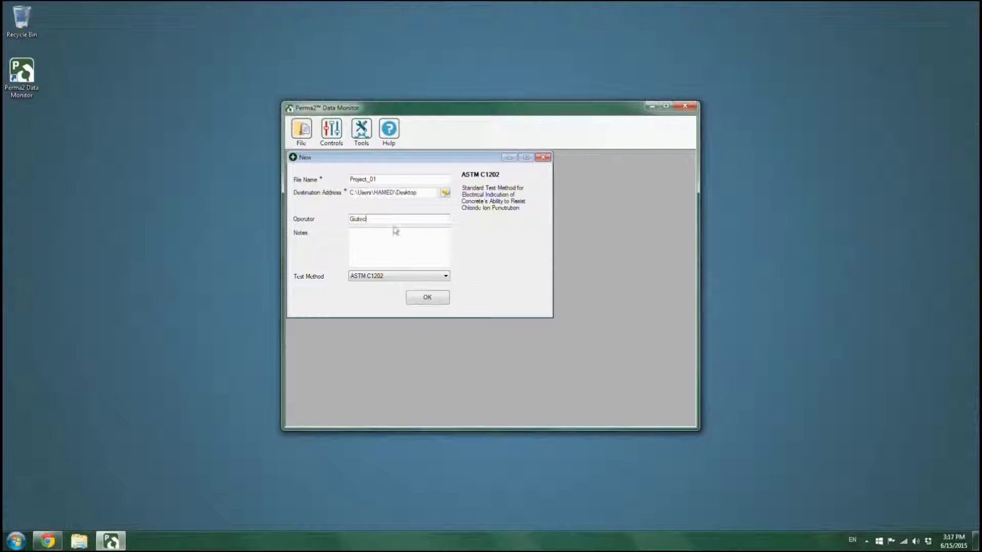
{"action": "left_click", "coordinate": [387, 234]}
{"action": "type", "text": "Test on Sample A"}
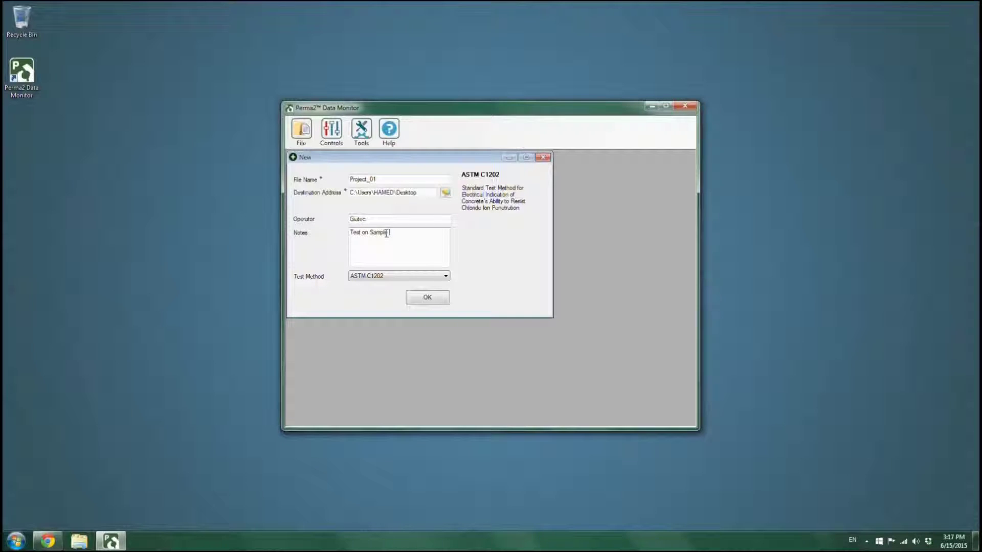
{"action": "left_click", "coordinate": [397, 277]}
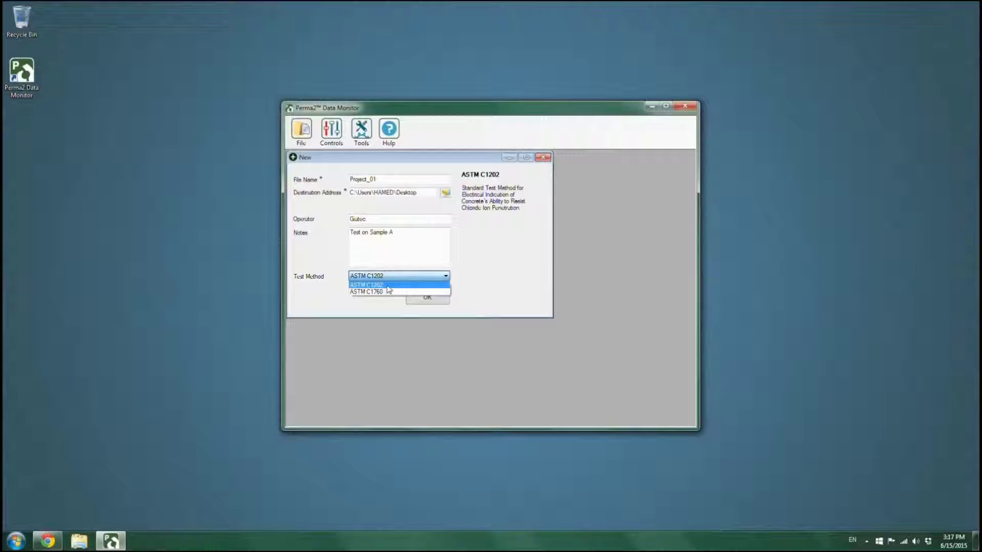
{"action": "left_click", "coordinate": [388, 287]}
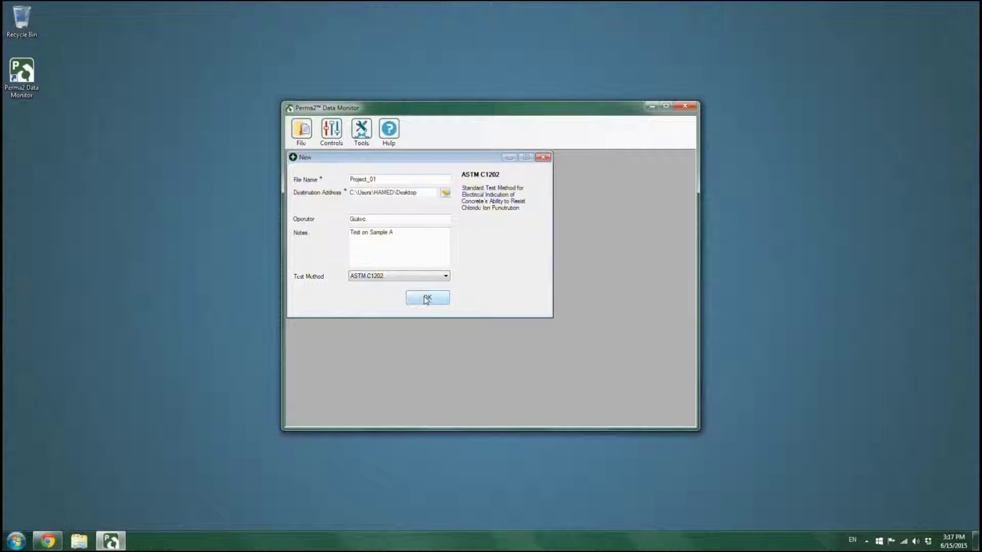
{"action": "left_click", "coordinate": [426, 299]}
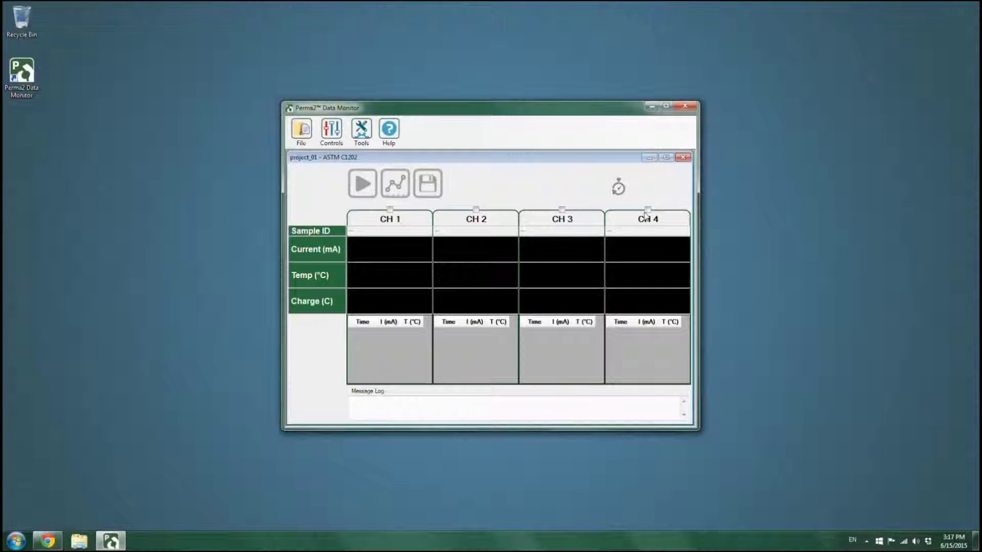
- Enable channel CH 1 and enter its sample ID as Sample A
{"action": "left_click", "coordinate": [390, 210]}
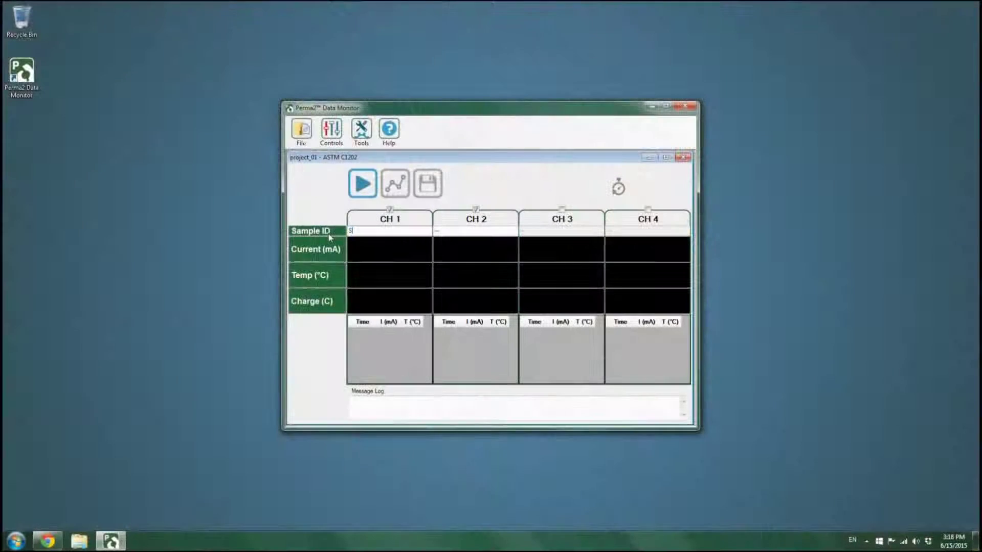
{"action": "type", "text": "ample A"}
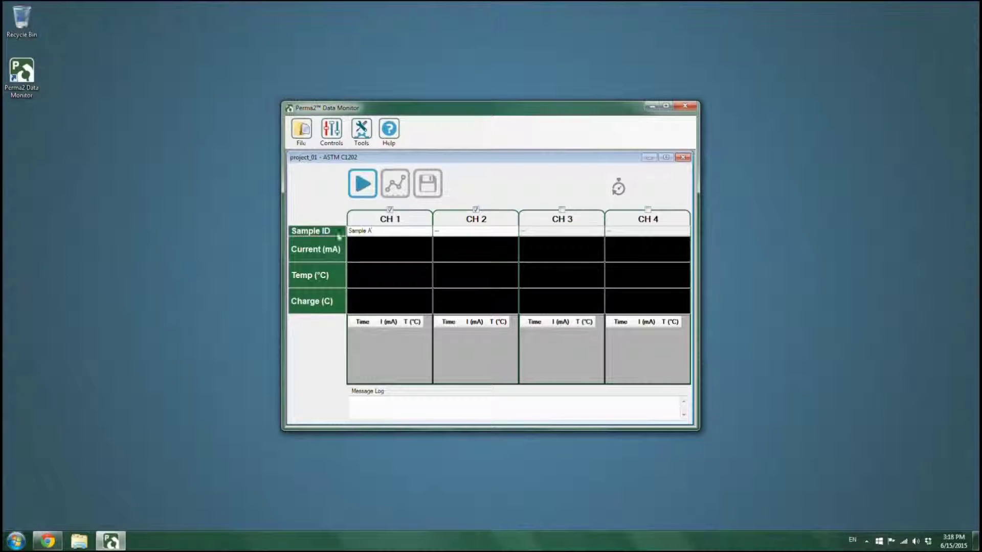
- Enter Sample B as CH 2's sample ID and start the test running
{"action": "key", "text": "Tab"}
{"action": "type", "text": "S"}
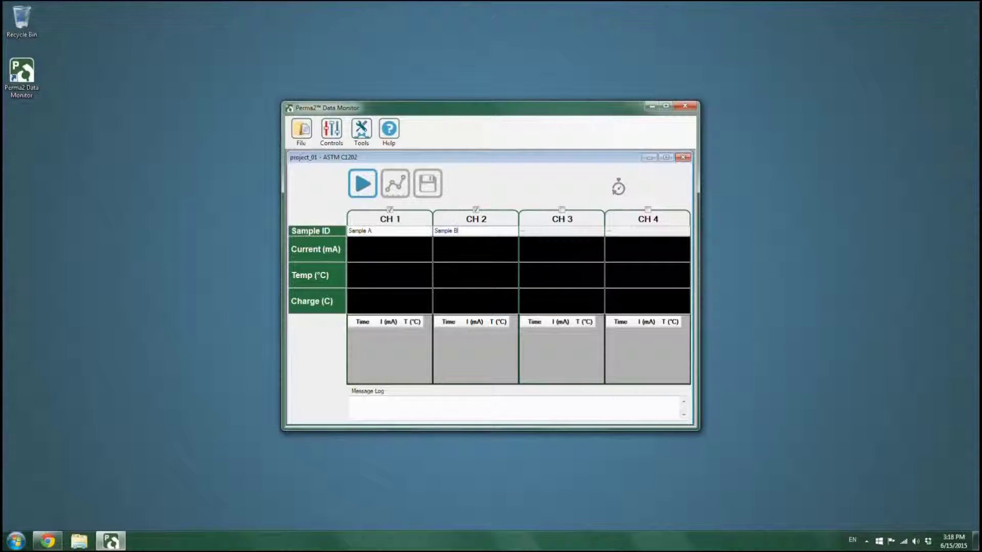
{"action": "left_click", "coordinate": [363, 184]}
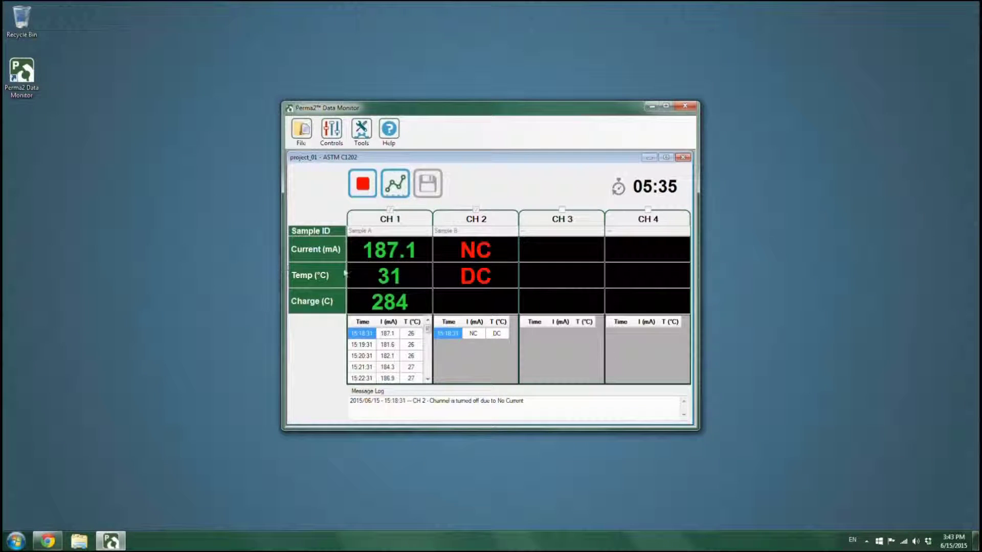
{"action": "mouse_move", "coordinate": [427, 335]}
{"action": "left_mouse_down"}
{"action": "mouse_move", "coordinate": [429, 377]}
{"action": "mouse_move", "coordinate": [432, 329]}
{"action": "left_mouse_up"}
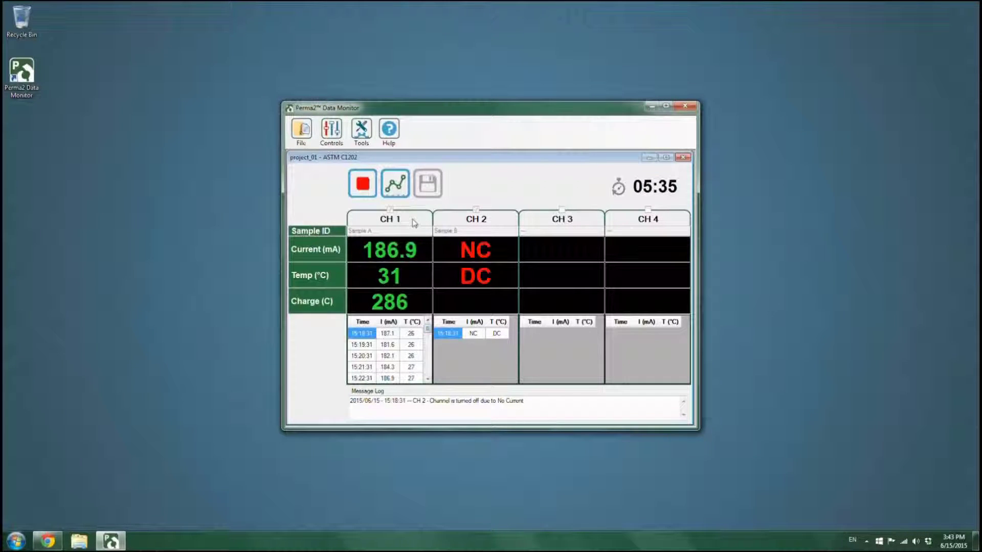
{"action": "left_click", "coordinate": [397, 186]}
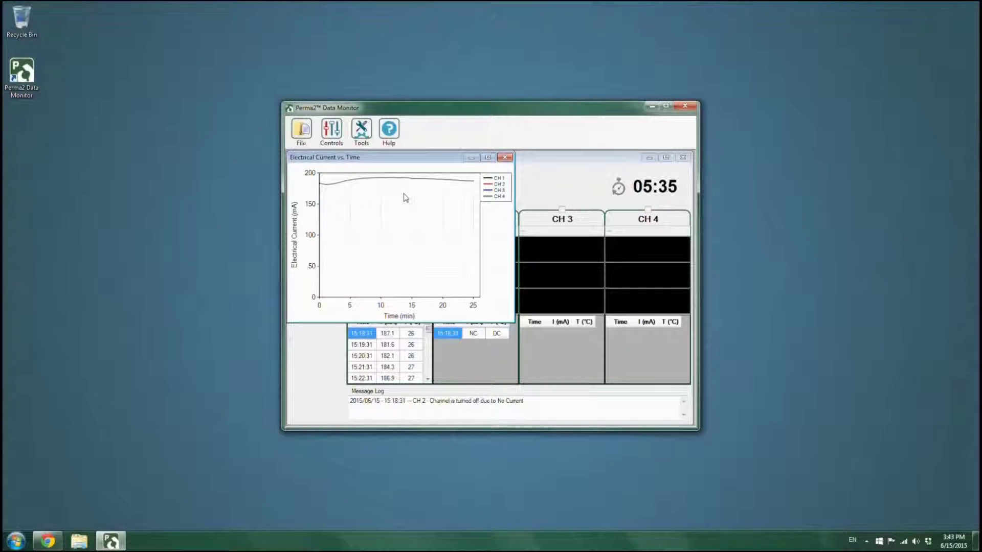
{"action": "left_click", "coordinate": [505, 160]}
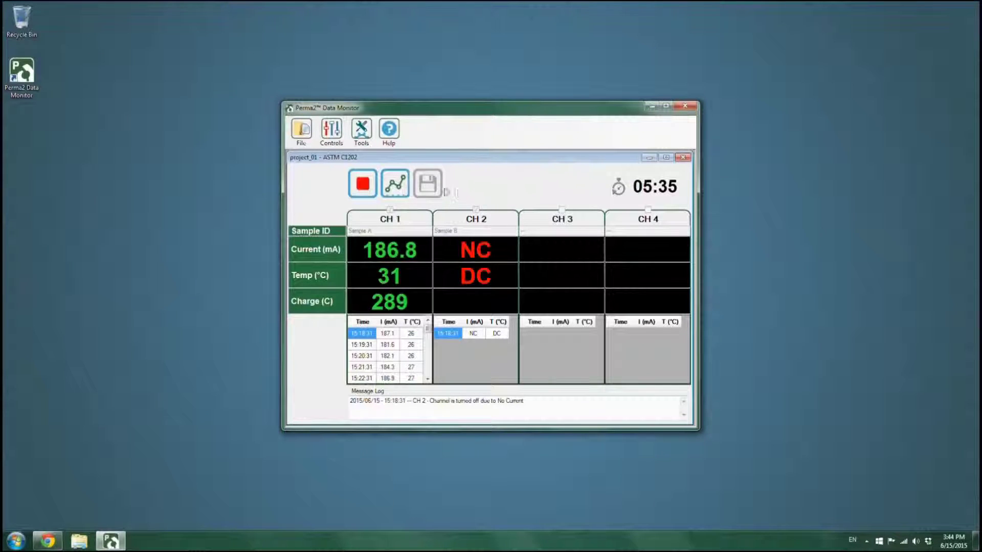
{"action": "left_click", "coordinate": [363, 185]}
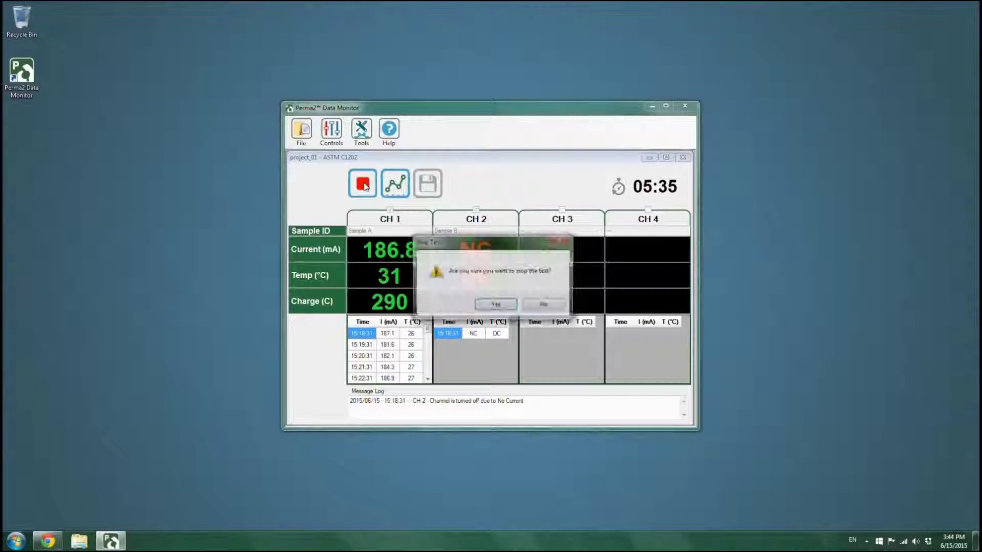
- Confirm stopping the ASTM C1202 test and save its results to the desktop
{"action": "left_click", "coordinate": [497, 305]}
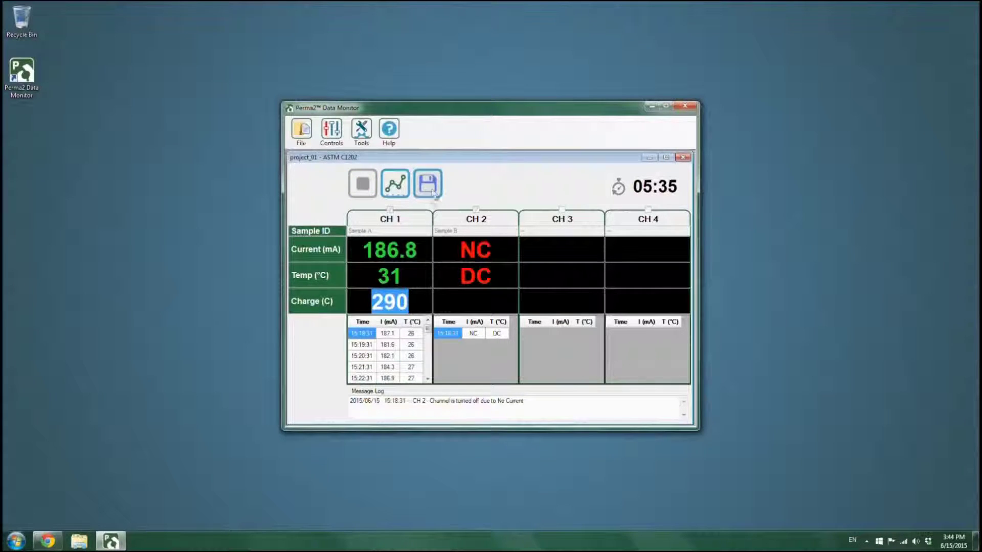
{"action": "left_click", "coordinate": [432, 192]}
{"action": "left_click", "coordinate": [429, 188]}
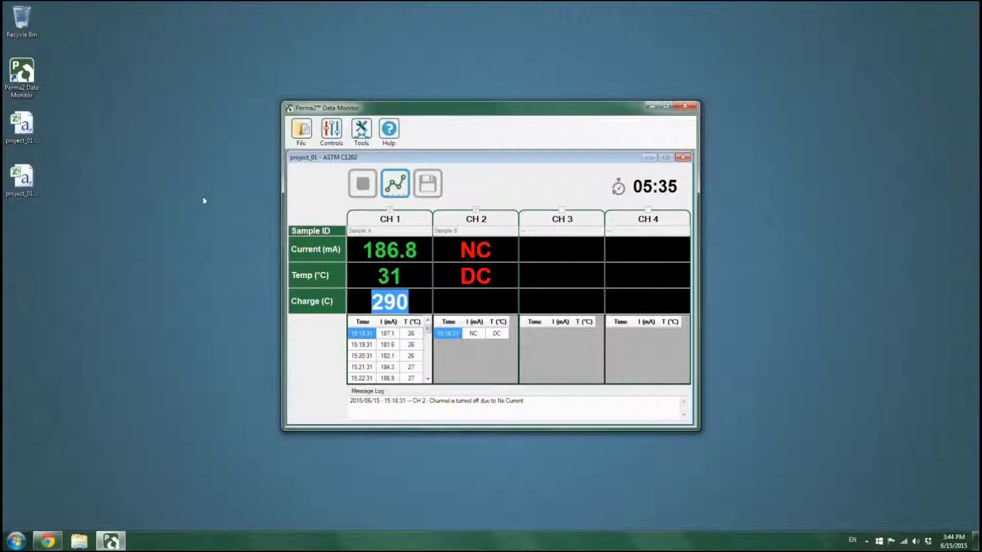
- Check the two saved project_01 result files on the desktop
{"action": "left_click", "coordinate": [32, 144]}
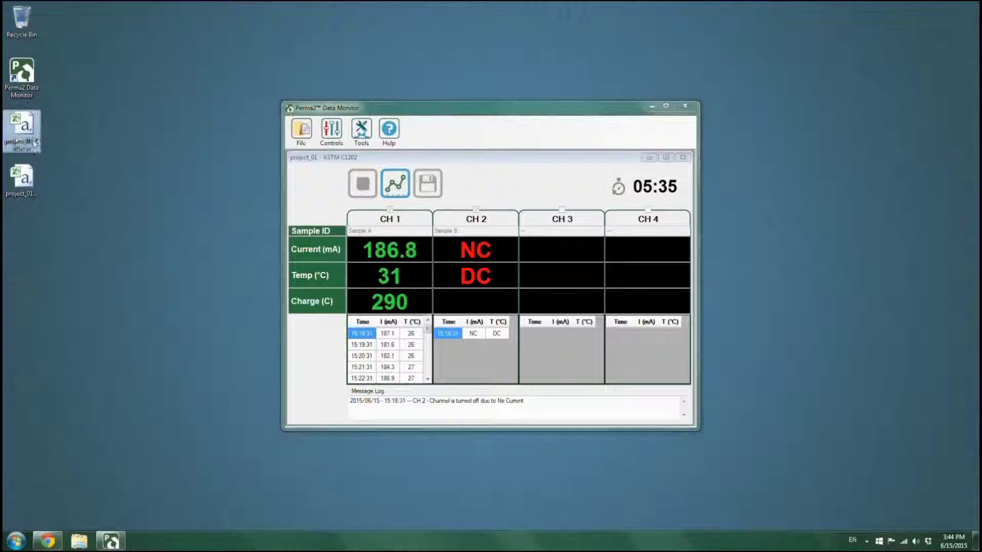
{"action": "left_click", "coordinate": [25, 176]}
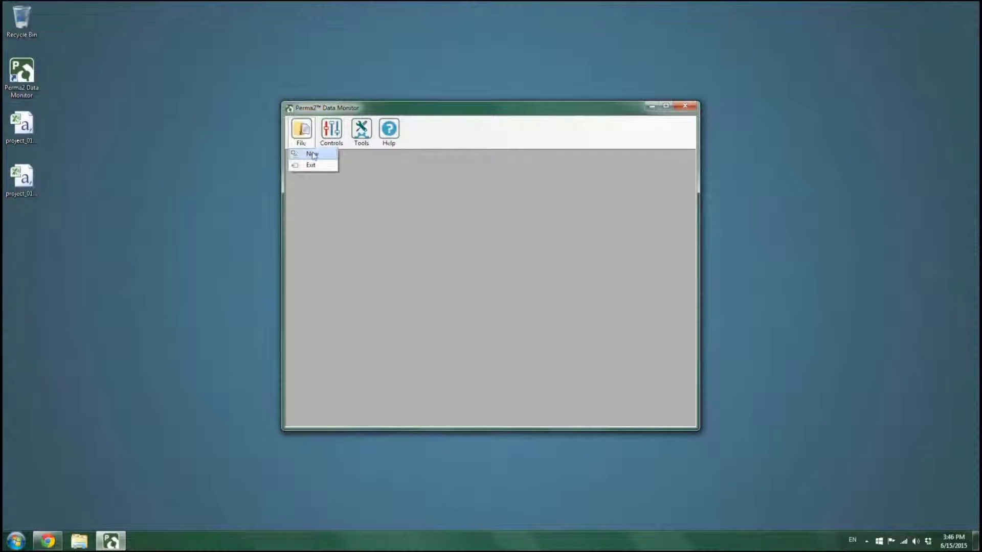
- Start a new project renamed Project_02 and set its destination folder to the Desktop
{"action": "left_click", "coordinate": [313, 156]}
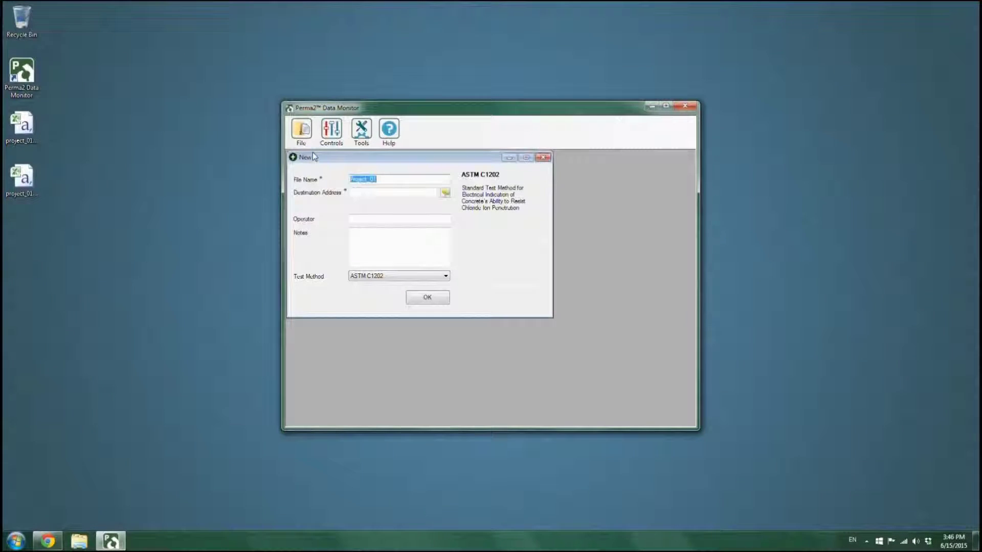
{"action": "left_click", "coordinate": [395, 179]}
{"action": "key", "text": "BackSpace"}
{"action": "type", "text": "2"}
{"action": "left_click", "coordinate": [445, 193]}
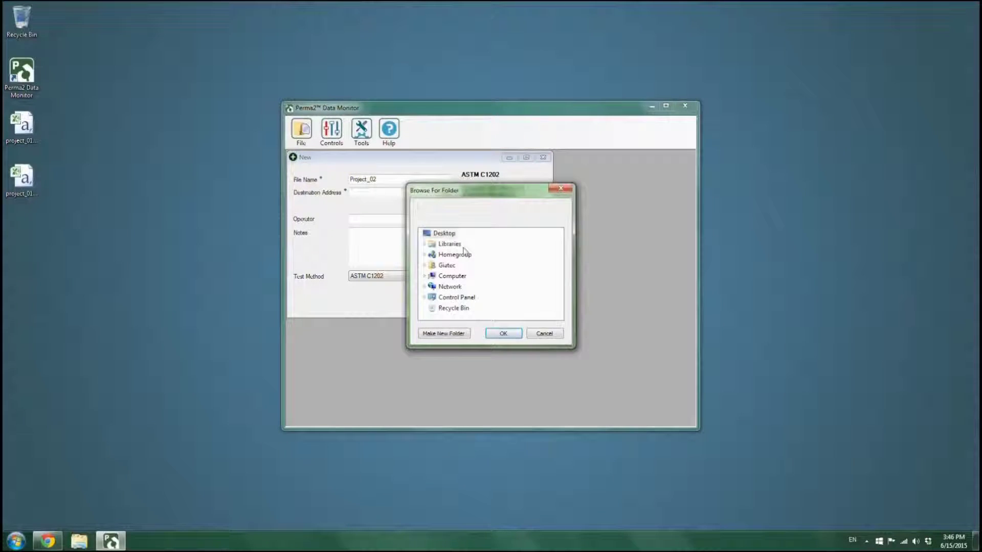
{"action": "left_click", "coordinate": [504, 334]}
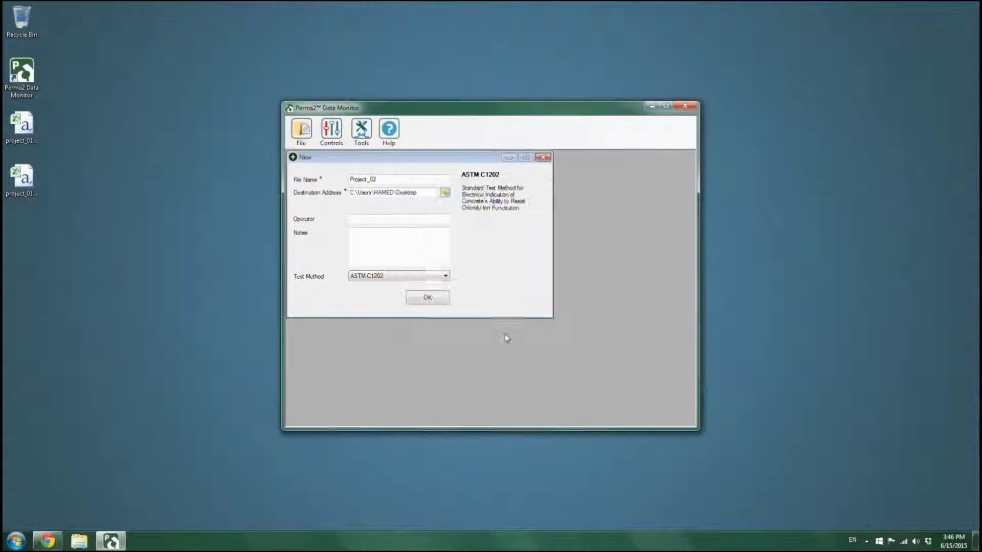
- Enter the operator name, choose the ASTM C1760 test method, and create the project
{"action": "left_click", "coordinate": [382, 220]}
{"action": "type", "text": "Giulio"}
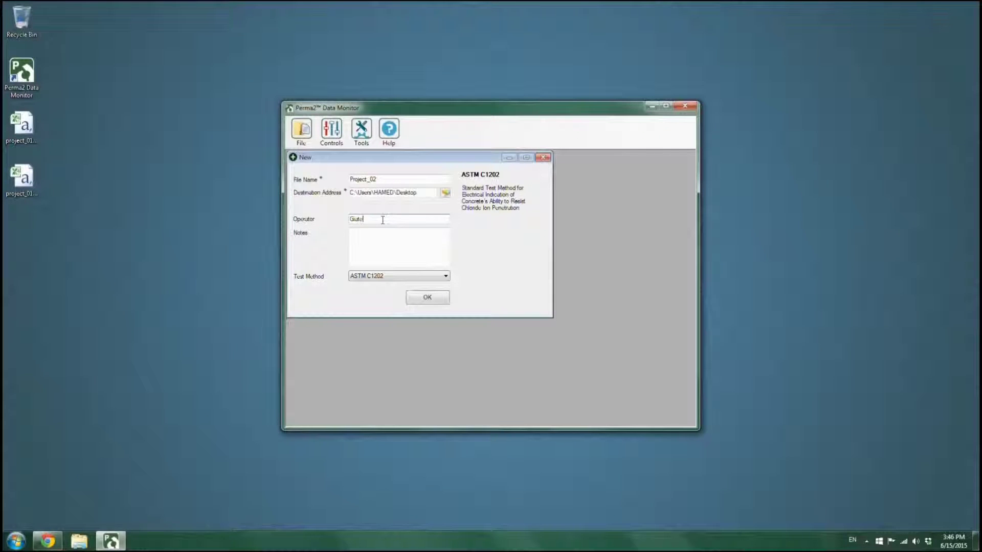
{"action": "left_click", "coordinate": [378, 278]}
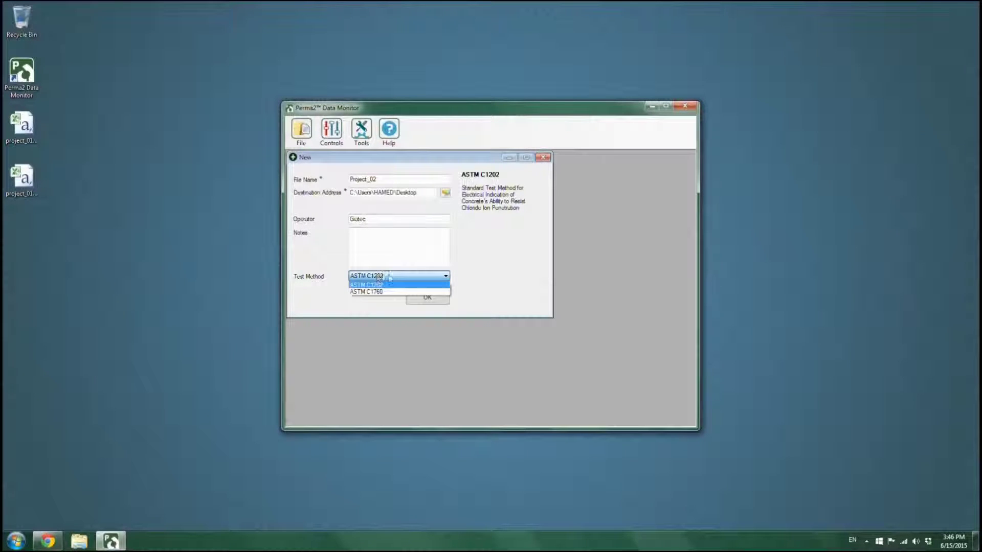
{"action": "left_click", "coordinate": [387, 292]}
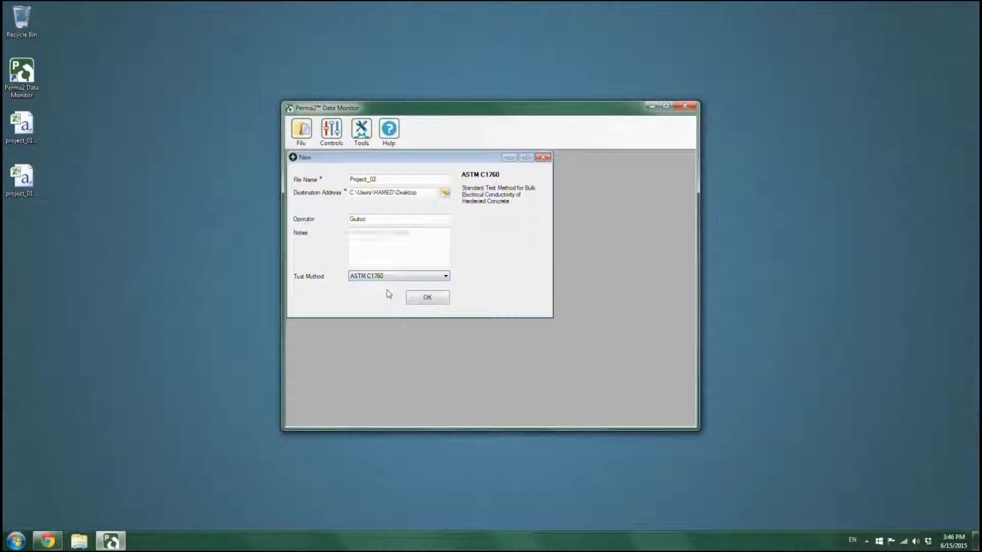
{"action": "left_click", "coordinate": [426, 300]}
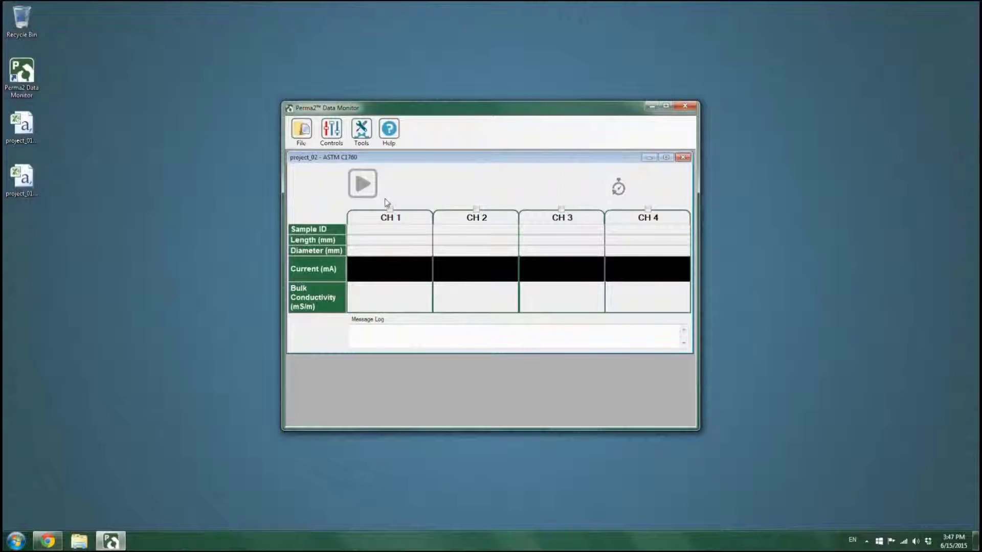
- Enable channels CH 1 and CH 2 and name CH 1's sample Sample C
{"action": "left_click", "coordinate": [390, 209]}
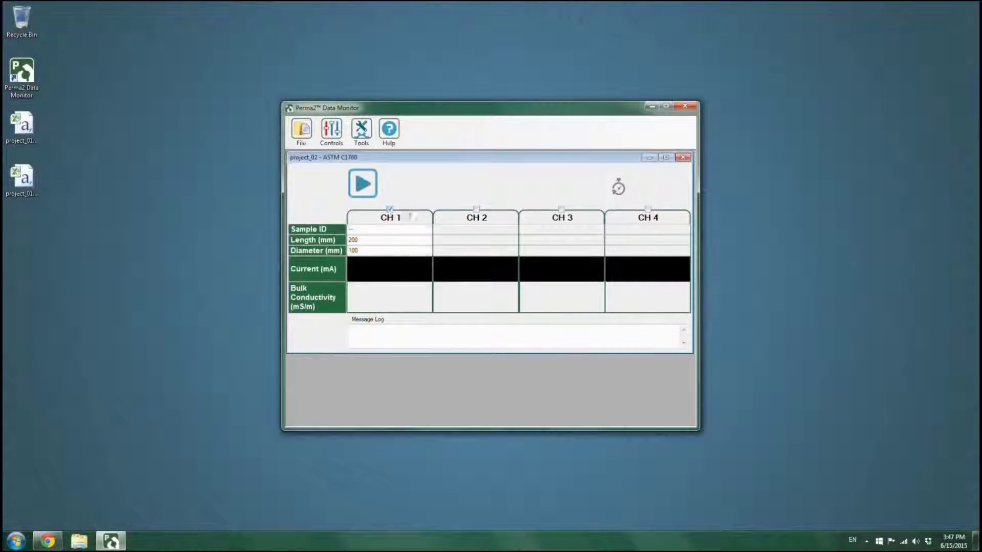
{"action": "left_click", "coordinate": [476, 209]}
{"action": "left_click", "coordinate": [353, 229]}
{"action": "type", "text": "Sample C"}
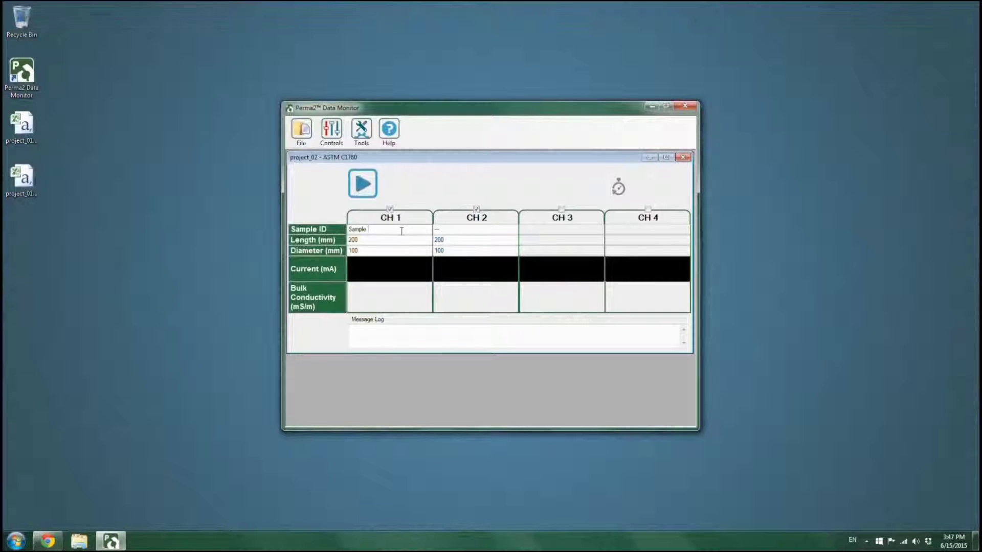
- Set CH 1's length to 202 mm and diameter to 98 mm, then start the test
{"action": "left_click", "coordinate": [371, 239]}
{"action": "double_click", "coordinate": [361, 250]}
{"action": "type", "text": "98"}
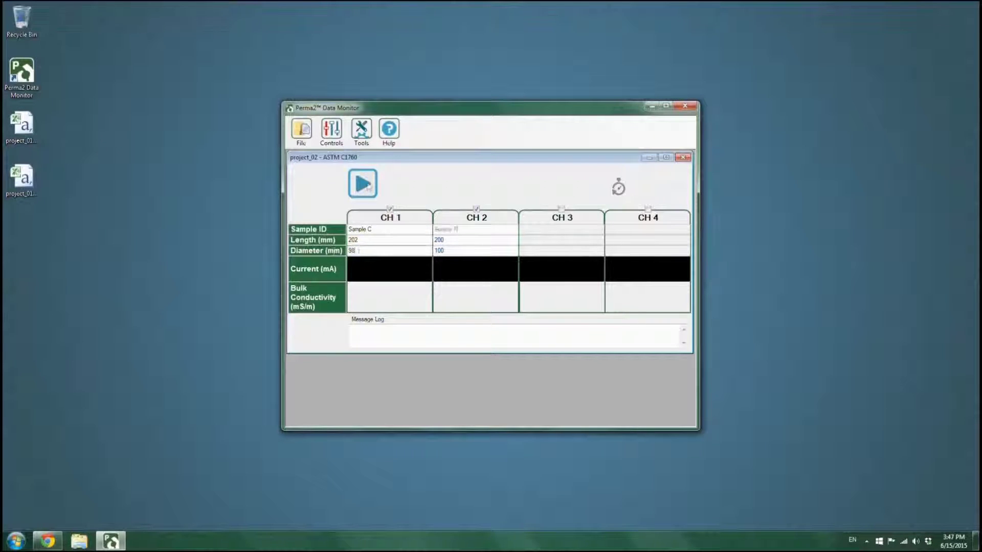
{"action": "left_click", "coordinate": [372, 187]}
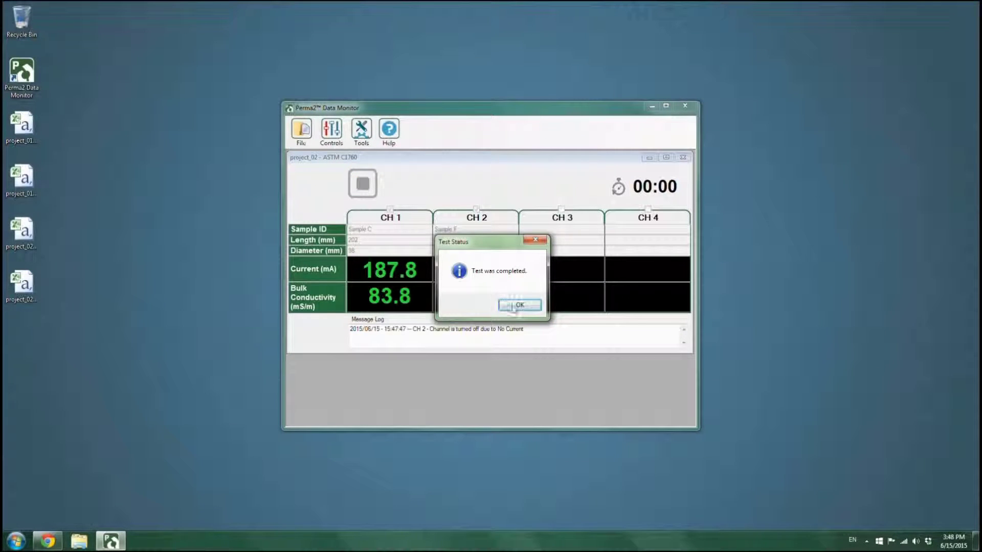
- Acknowledge the test-completed notice and close the project_02 test window
{"action": "left_click", "coordinate": [514, 307]}
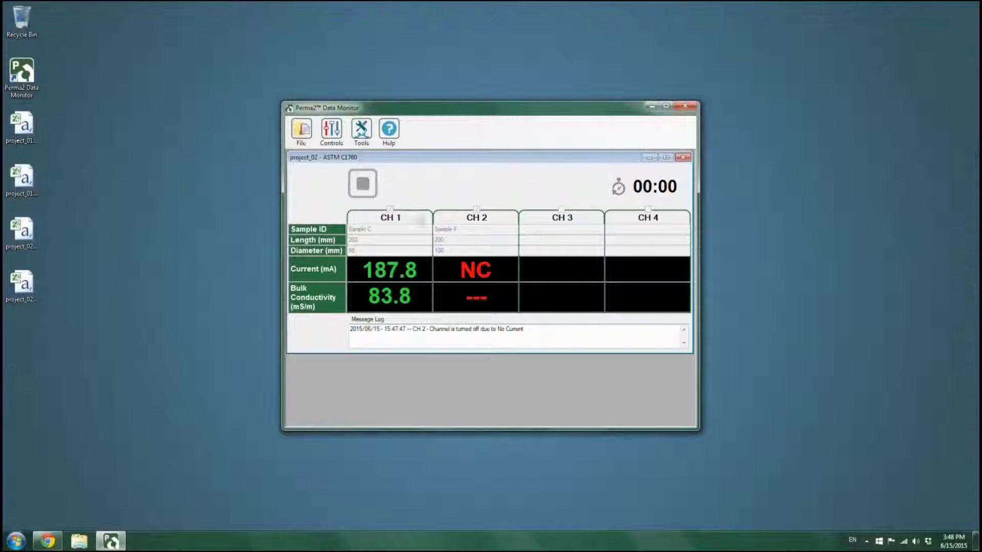
{"action": "left_click", "coordinate": [683, 158]}
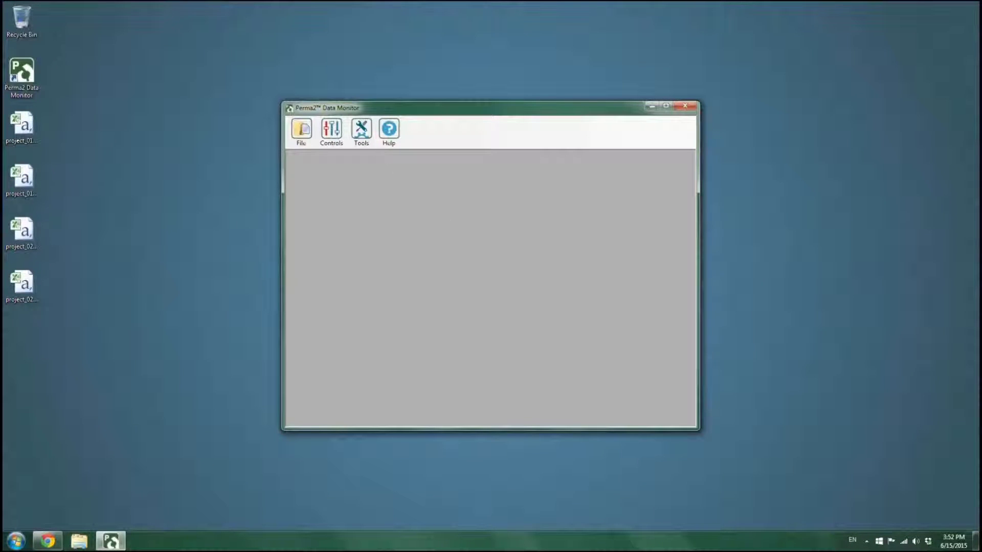
- Open Tools > Firmware Upgrade and check status so the GIATEC PERMA2 device is detected
{"action": "left_click", "coordinate": [362, 143]}
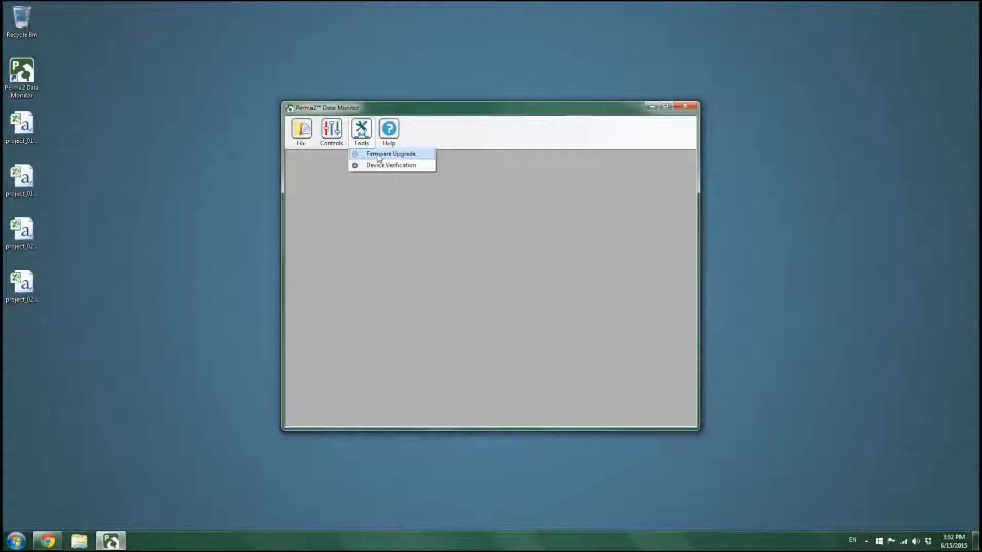
{"action": "left_click", "coordinate": [379, 154]}
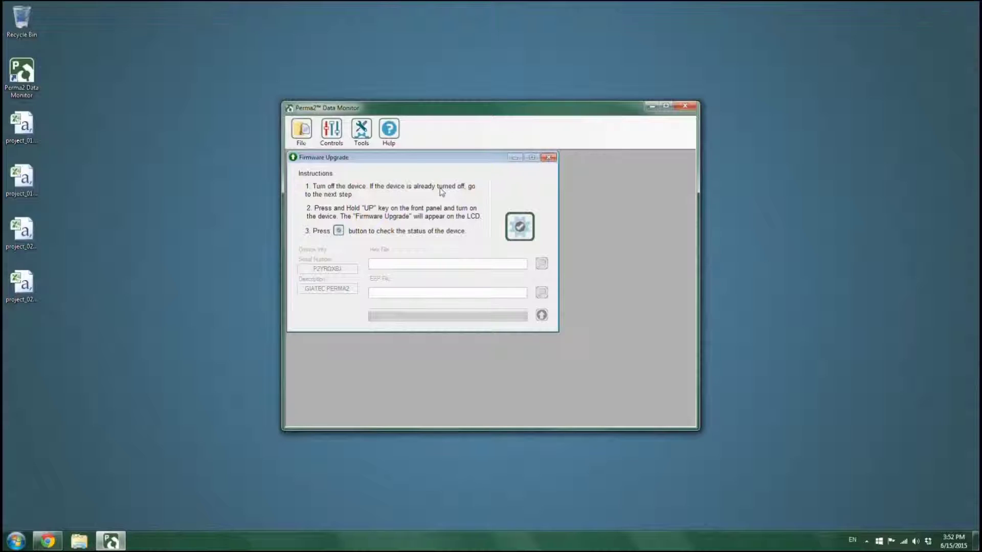
{"action": "left_click", "coordinate": [522, 231]}
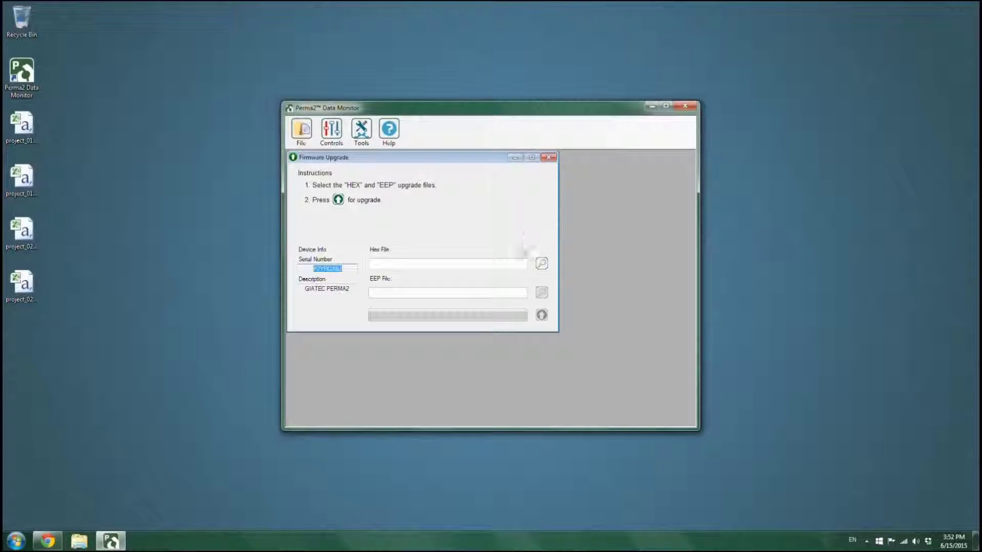
- Load 700022-15.hex from the GIATEC USB drive (G:) as the HEX upgrade file
{"action": "left_click", "coordinate": [543, 265]}
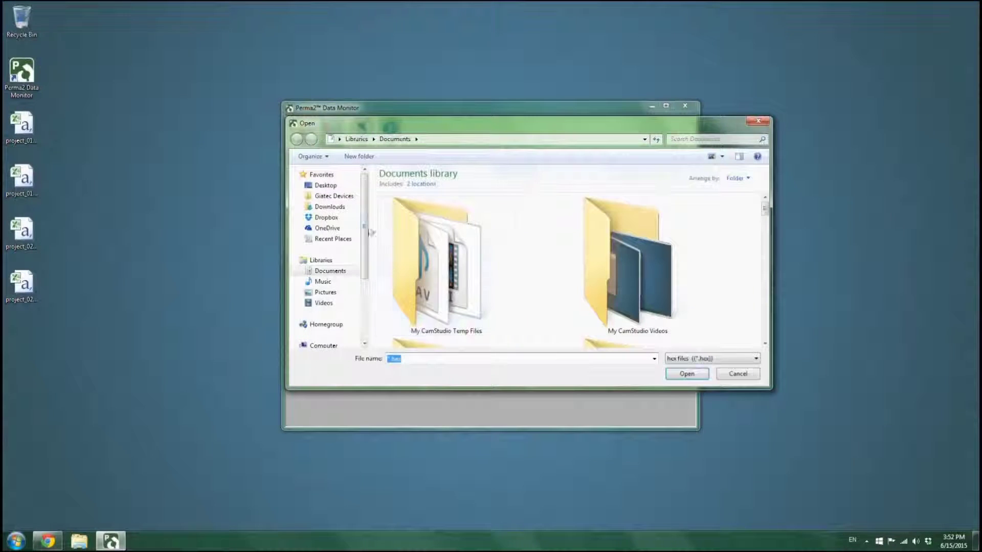
{"action": "scroll", "coordinate": [362, 290], "scroll_direction": "down", "scroll_amount": 3}
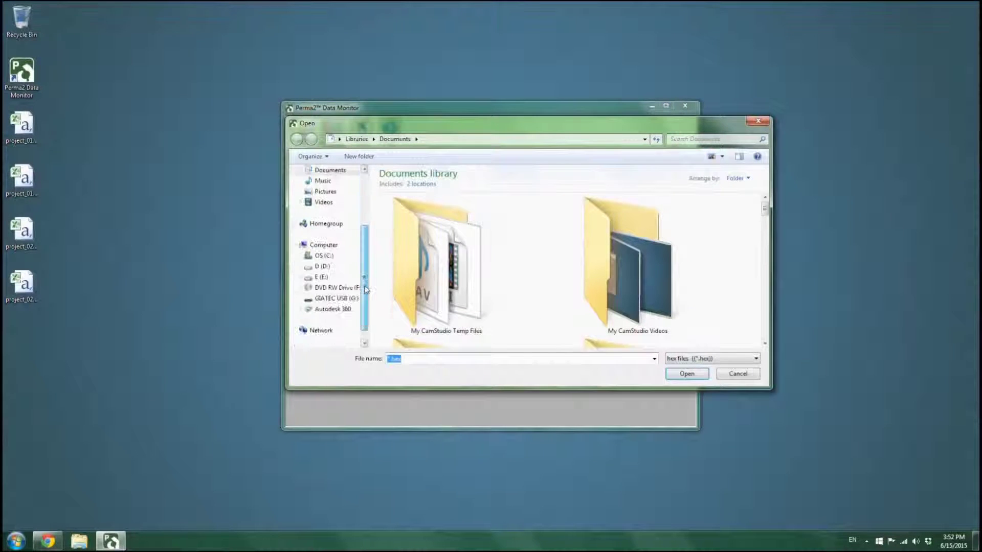
{"action": "left_click", "coordinate": [338, 298]}
{"action": "left_click", "coordinate": [415, 185]}
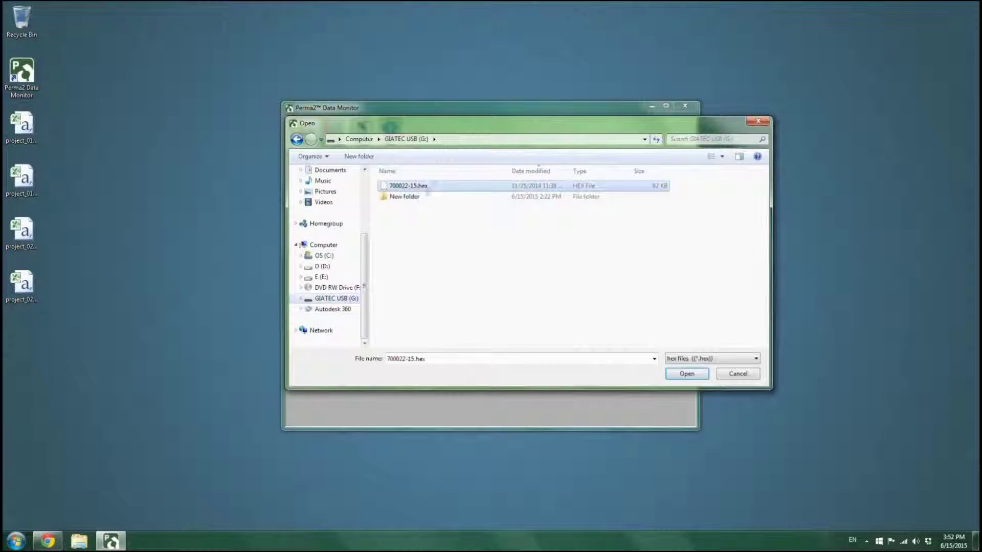
{"action": "left_click", "coordinate": [686, 374]}
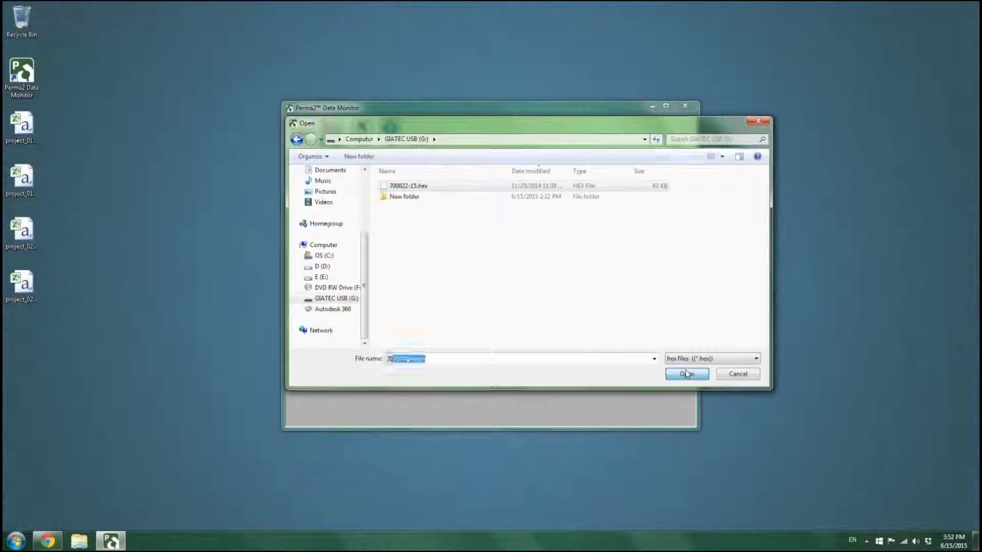
- Load 700022-15.eep as the EEP file and run the firmware upgrade
{"action": "left_click", "coordinate": [541, 312]}
{"action": "left_click", "coordinate": [427, 189]}
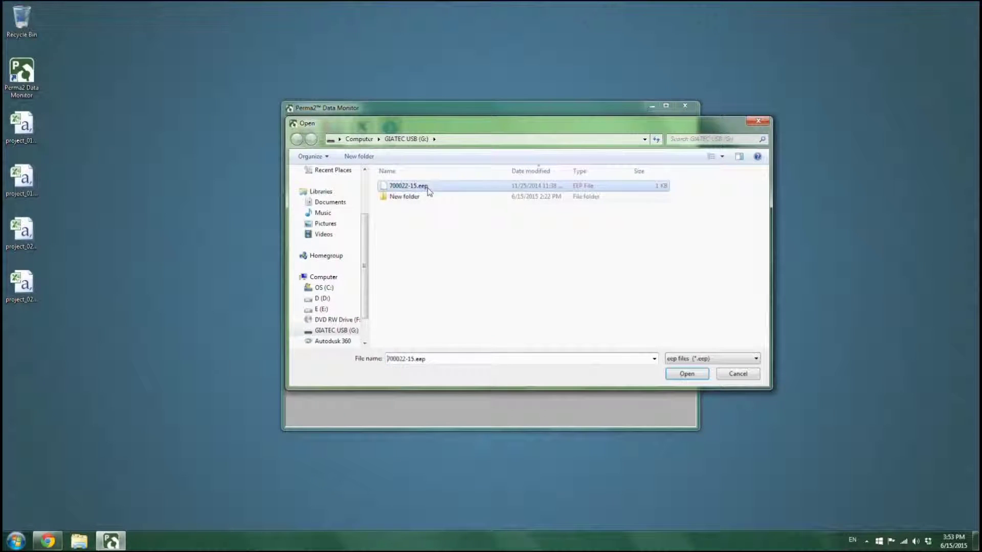
{"action": "left_click", "coordinate": [683, 378]}
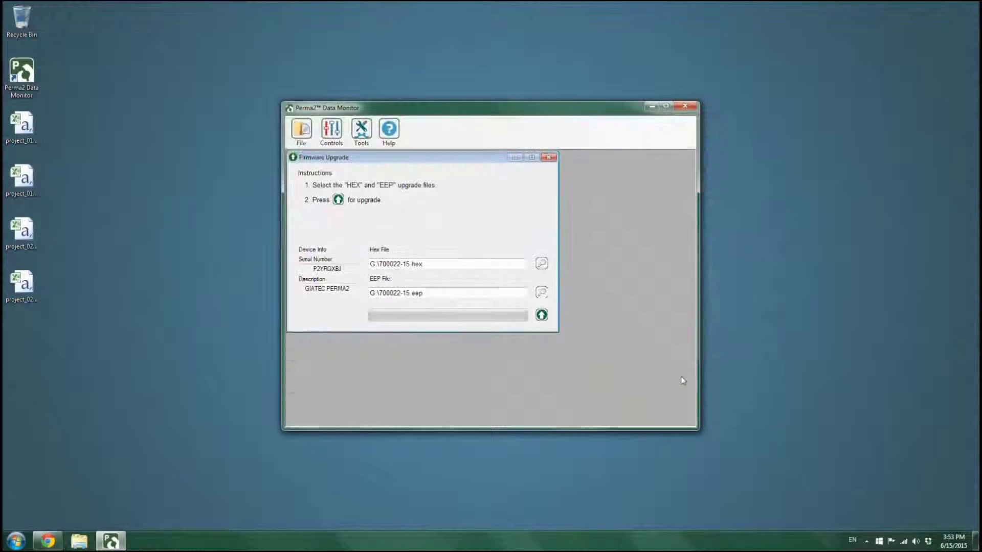
{"action": "left_click", "coordinate": [543, 317]}
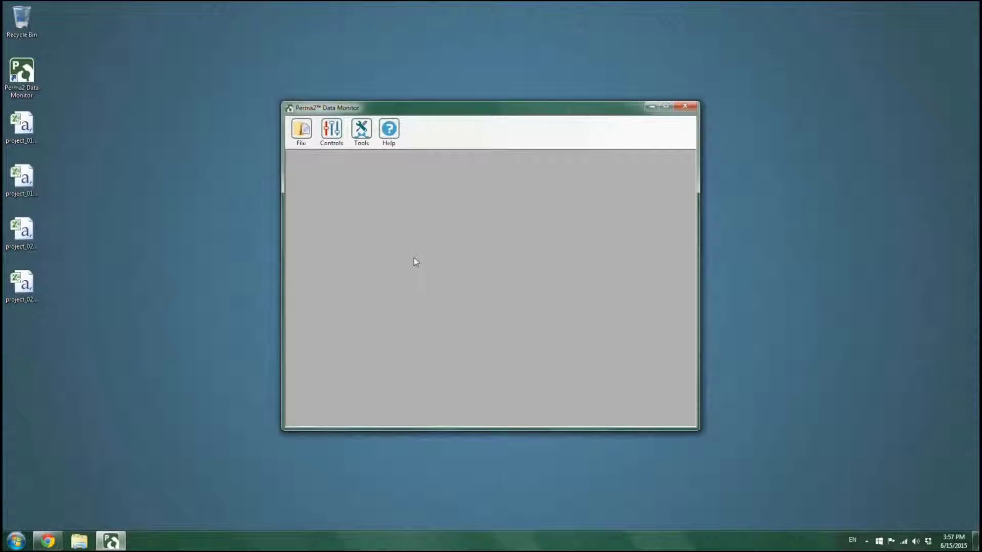
- Open Tools > Device Verification and start verifying channels CH 1 to CH 4
{"action": "left_click", "coordinate": [366, 147]}
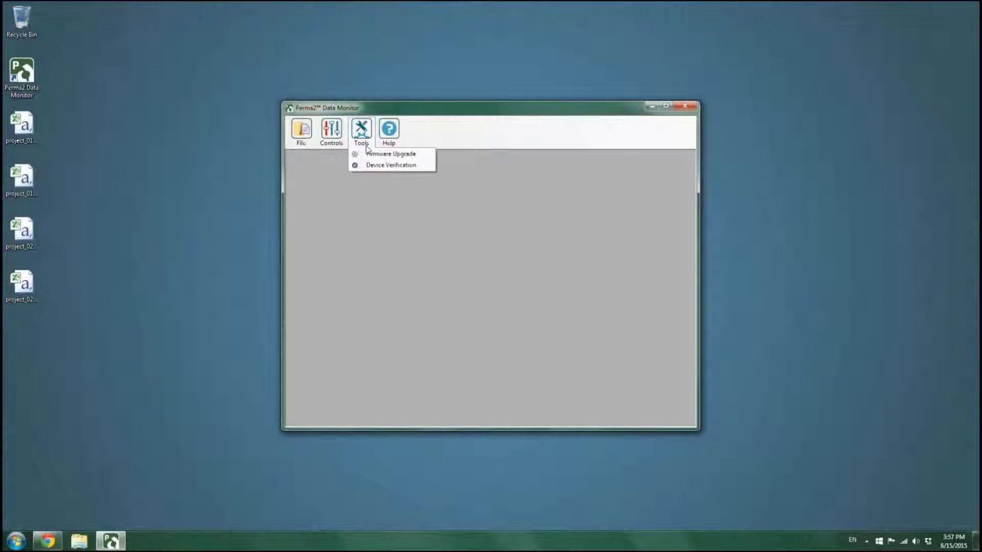
{"action": "left_click", "coordinate": [392, 165]}
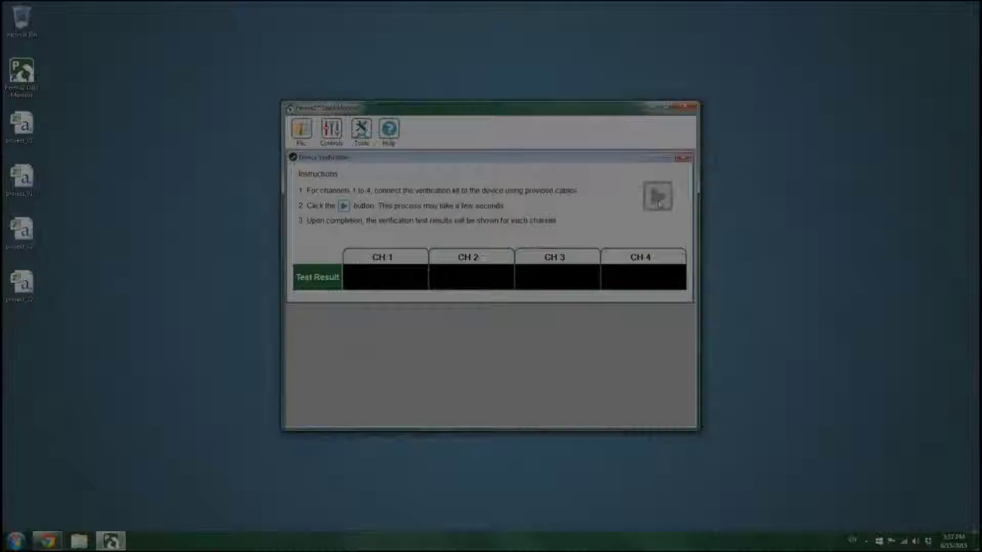
{"action": "left_click", "coordinate": [658, 197]}
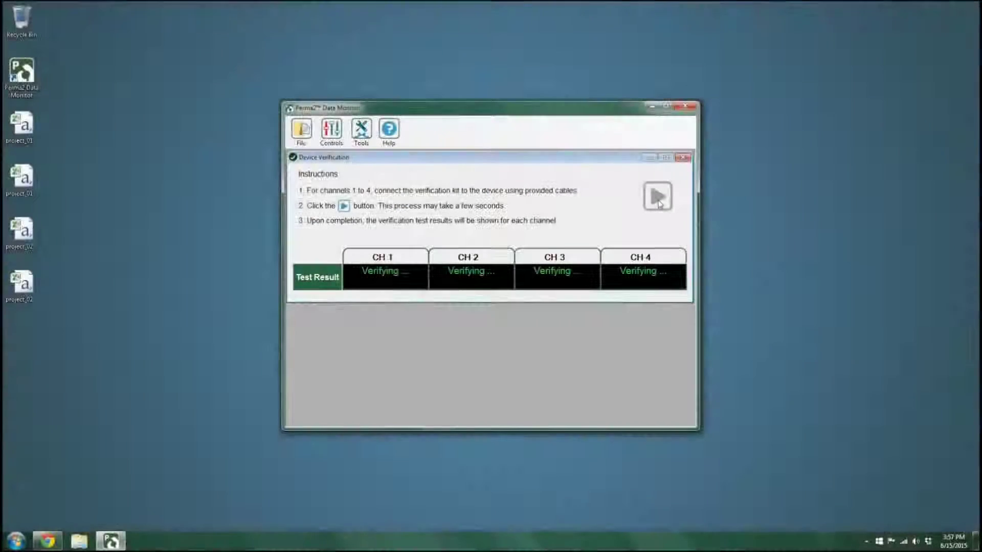